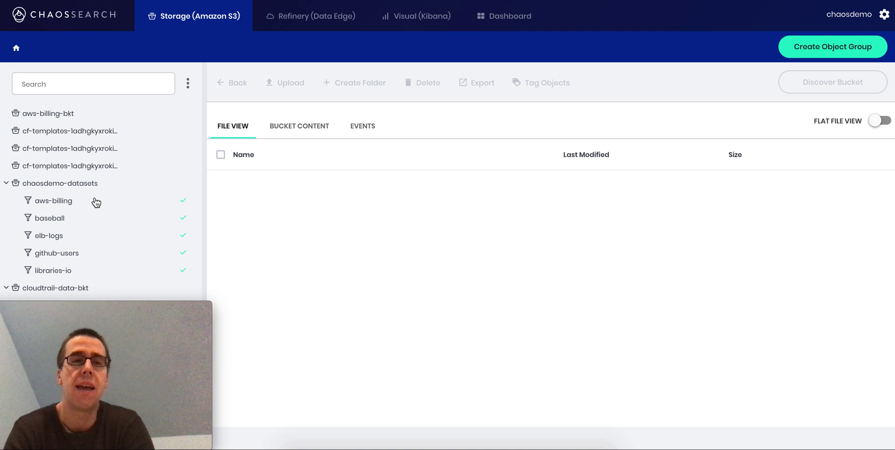
# - Open the aws-billing object group's content and examine its details and indexed field structure
pyautogui.click(75, 203)
pyautogui.click(308, 126)
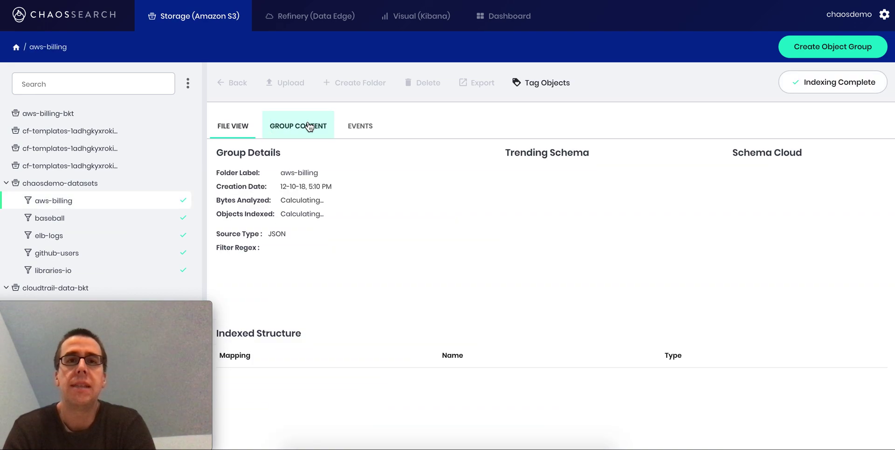
pyautogui.scroll(-1, 536, 385)
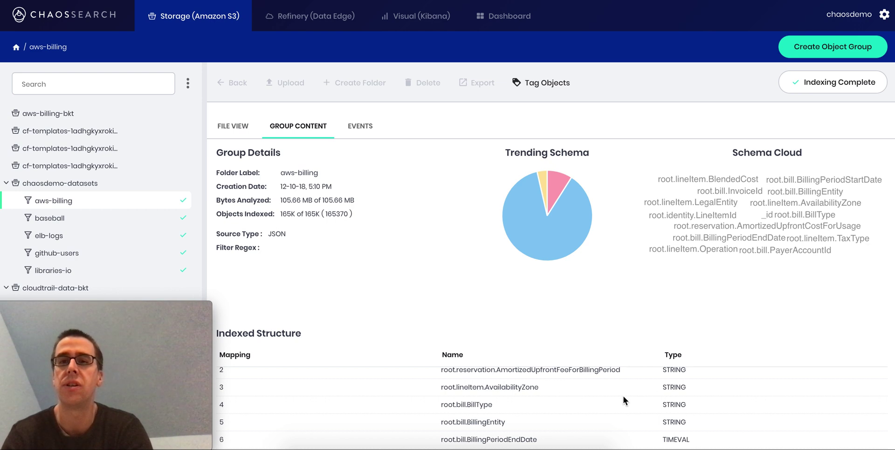
pyautogui.scroll(1, 623, 396)
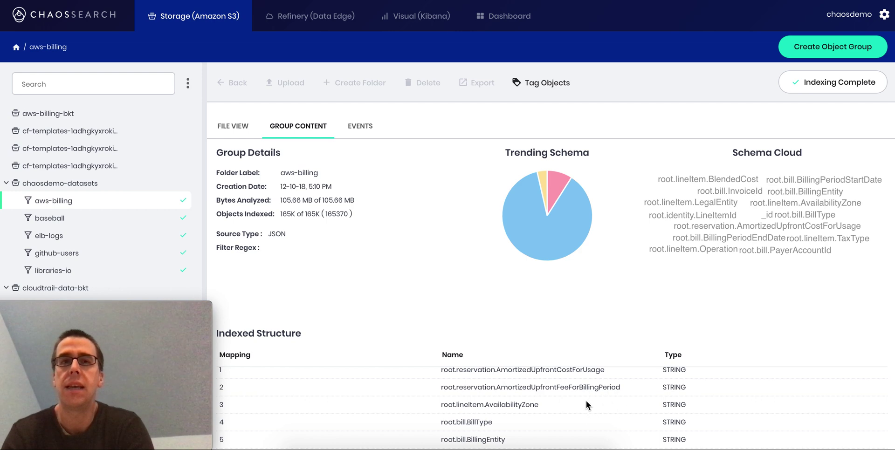
pyautogui.scroll(-4, 631, 395)
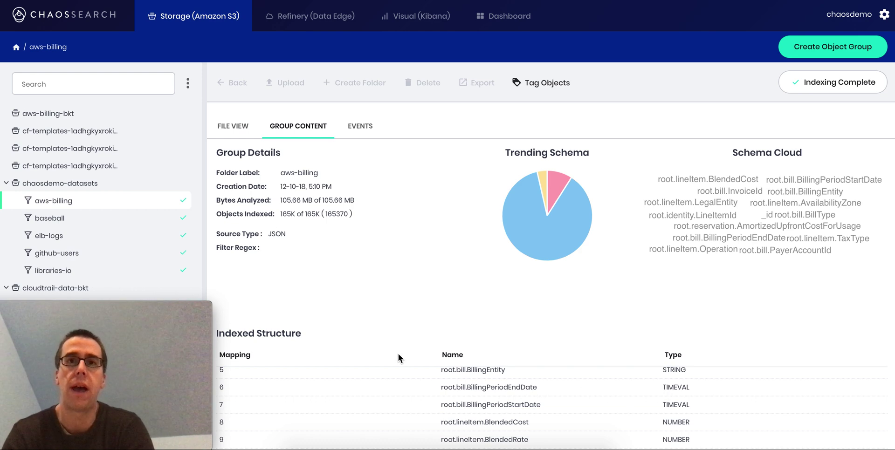
# - Switch to Kibana and create a new pie visualization from the _aws-billing_ index
pyautogui.click(433, 19)
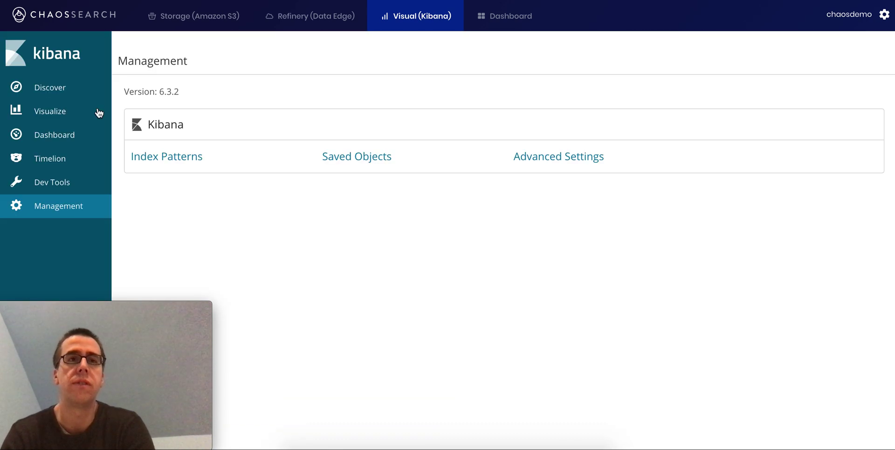
pyautogui.click(65, 113)
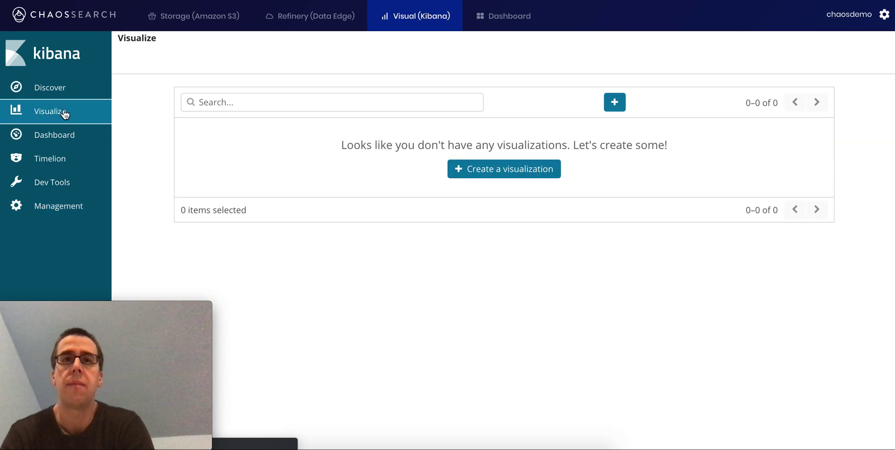
pyautogui.click(523, 175)
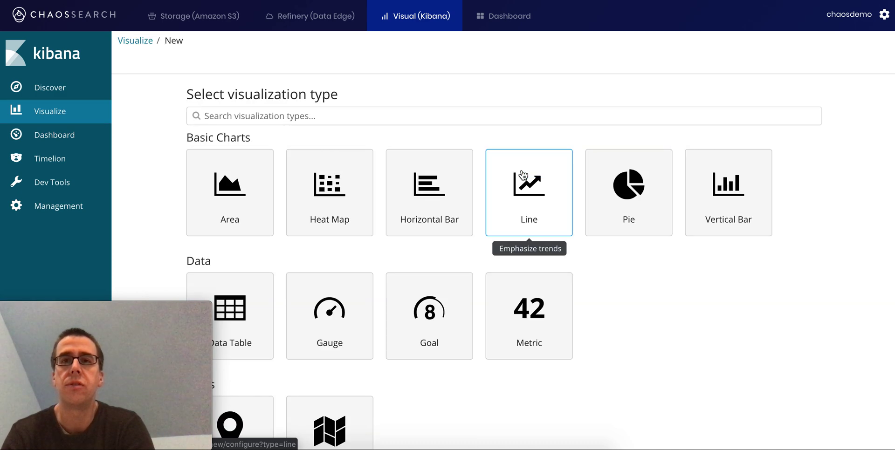
pyautogui.click(629, 196)
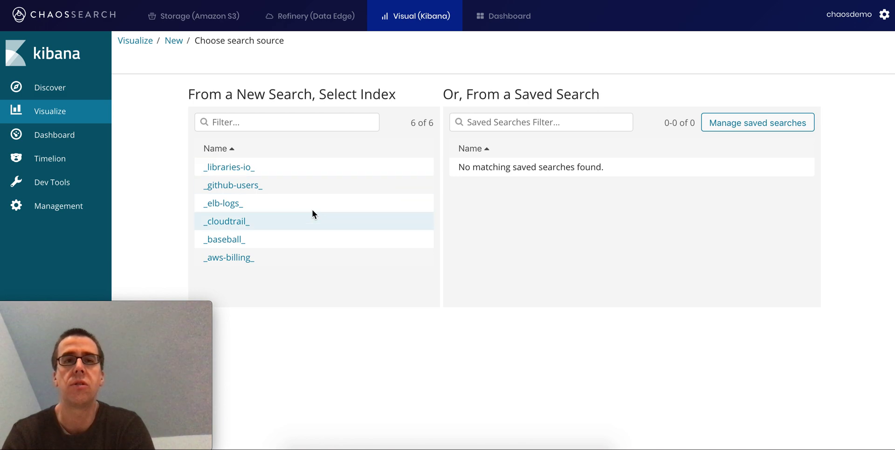
pyautogui.click(224, 259)
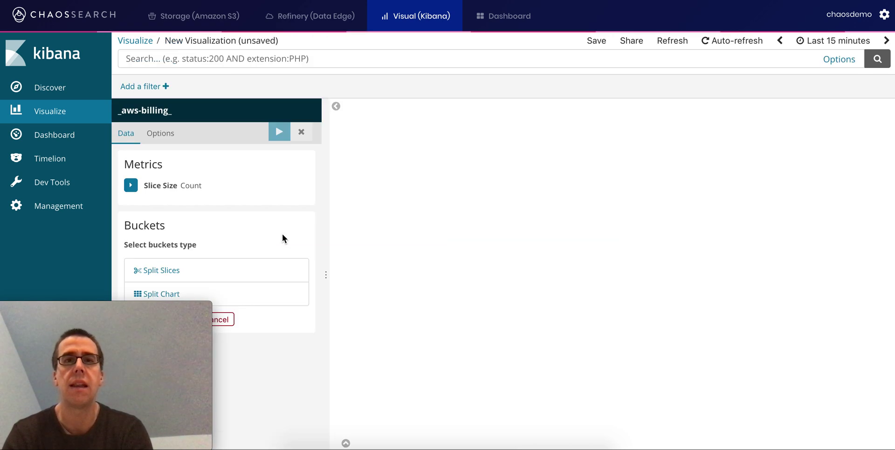
# - Split the pie slices with a Terms aggregation on root.lineItem.ProductCode and apply the changes
pyautogui.click(261, 271)
pyautogui.click(243, 291)
pyautogui.write('term')
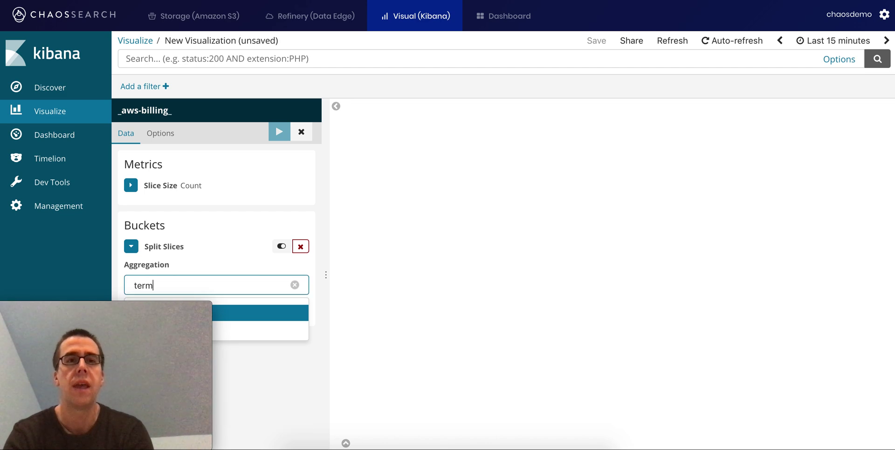
pyautogui.press('Return')
pyautogui.scroll(-1, 298, 177)
pyautogui.scroll(-1, 297, 176)
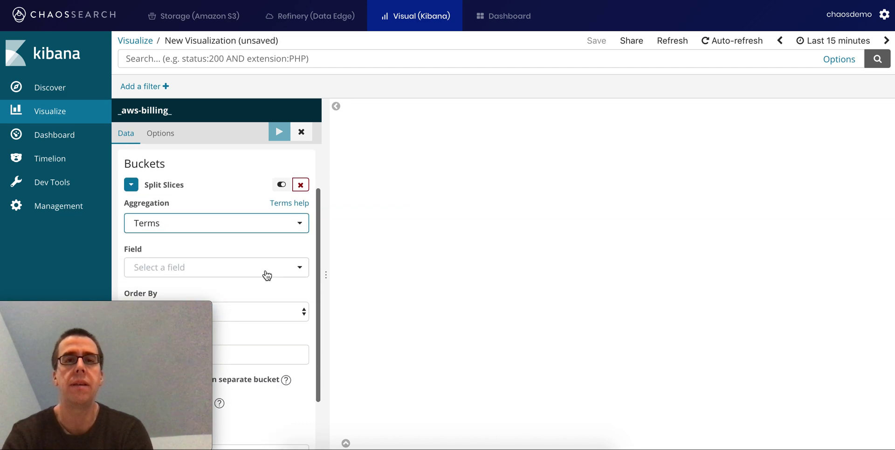
pyautogui.click(257, 270)
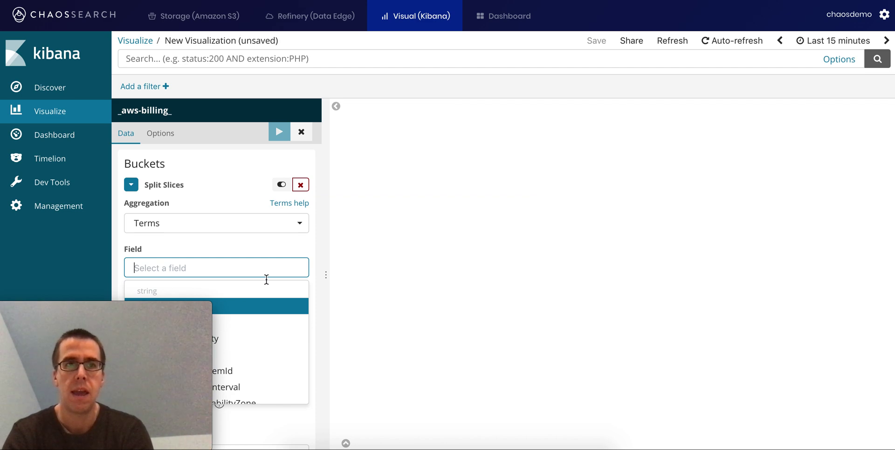
pyautogui.write('prod')
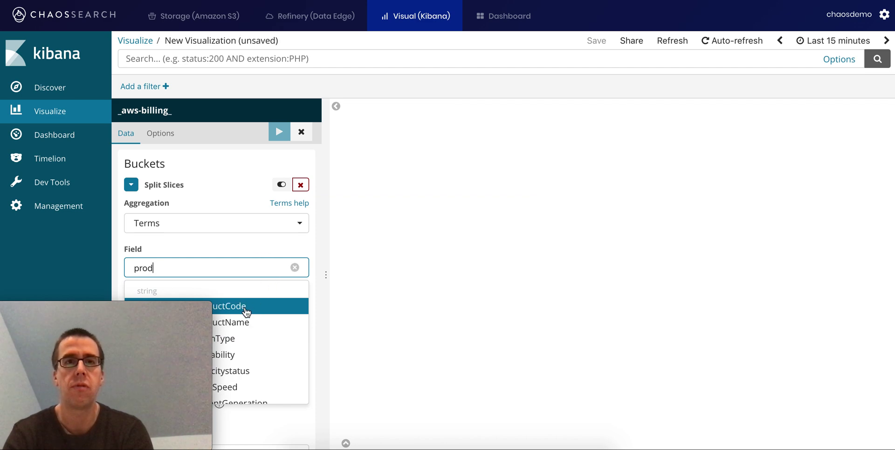
pyautogui.press('Return')
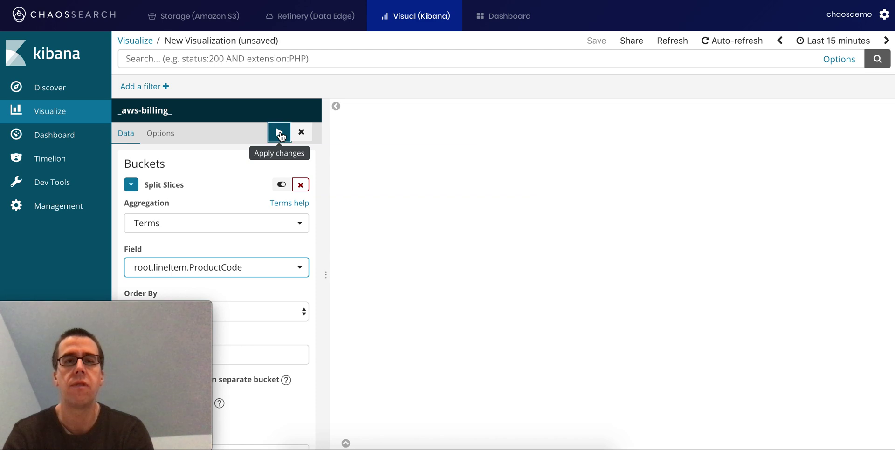
pyautogui.click(280, 133)
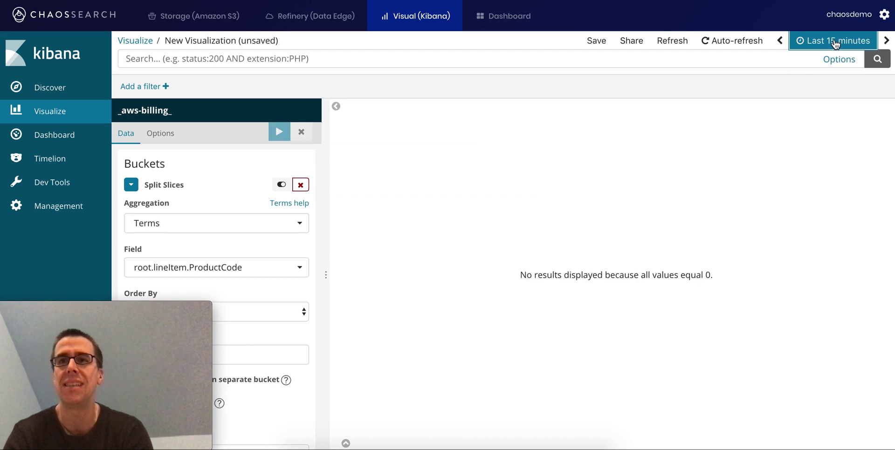
# - Set the time range to the last 1 year and inspect the product slices of the pie chart
pyautogui.click(836, 43)
pyautogui.click(745, 154)
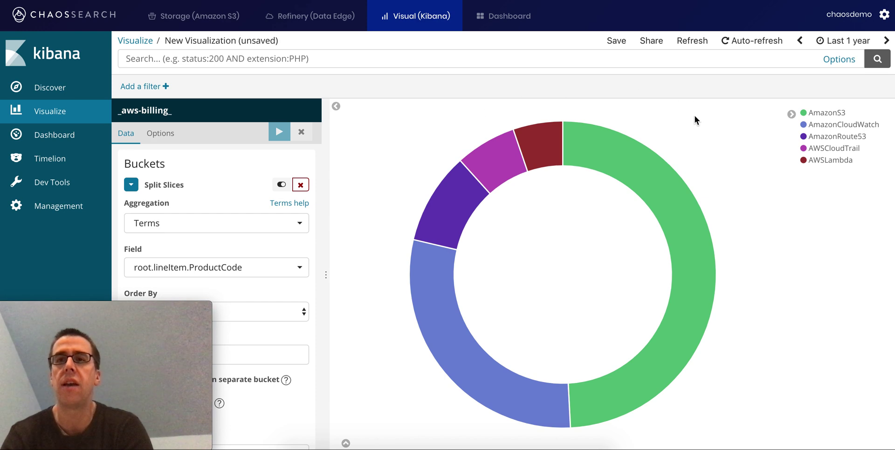
pyautogui.moveTo(675, 215)
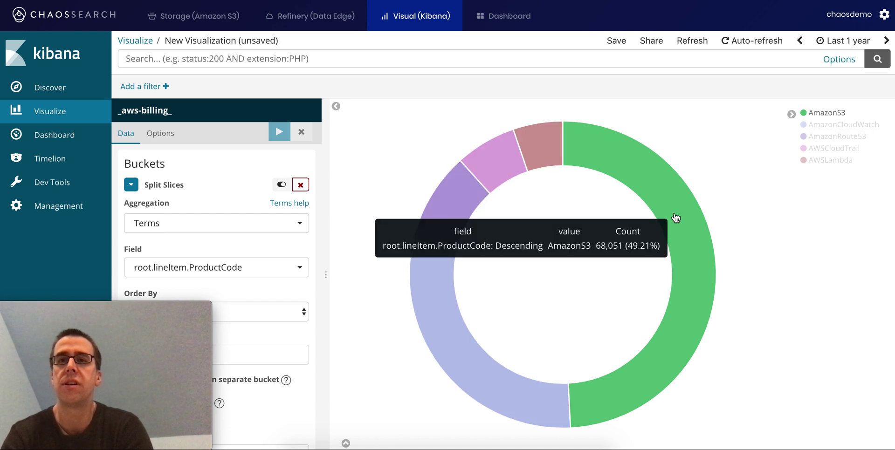
pyautogui.moveTo(441, 306)
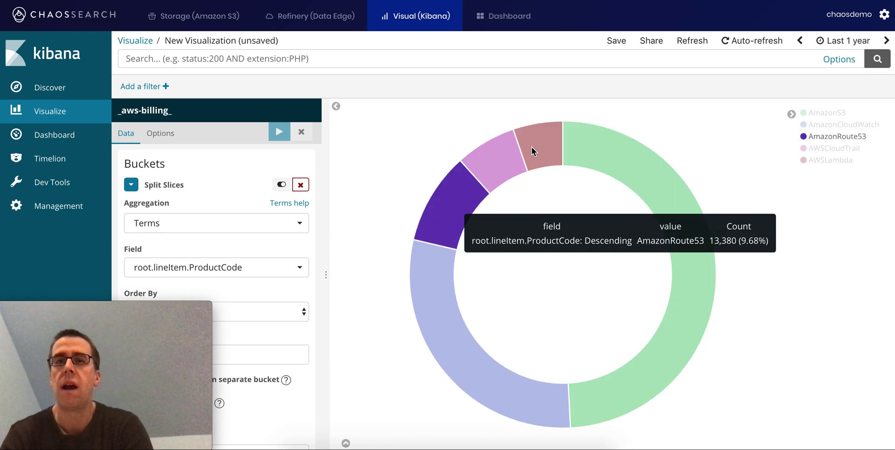
pyautogui.moveTo(544, 145)
# - Change the slice order to Ascending, apply it, and inspect the slices of the least frequent products
pyautogui.scroll(-1, 259, 301)
pyautogui.scroll(-1, 259, 300)
pyautogui.click(160, 289)
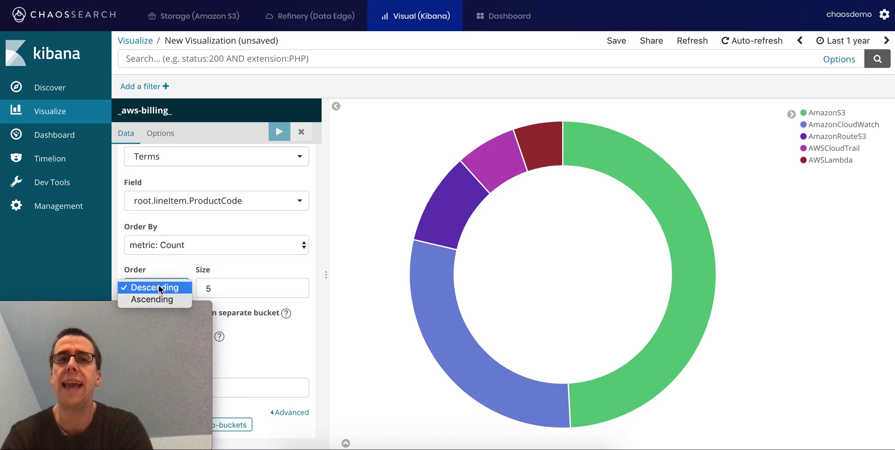
pyautogui.click(153, 299)
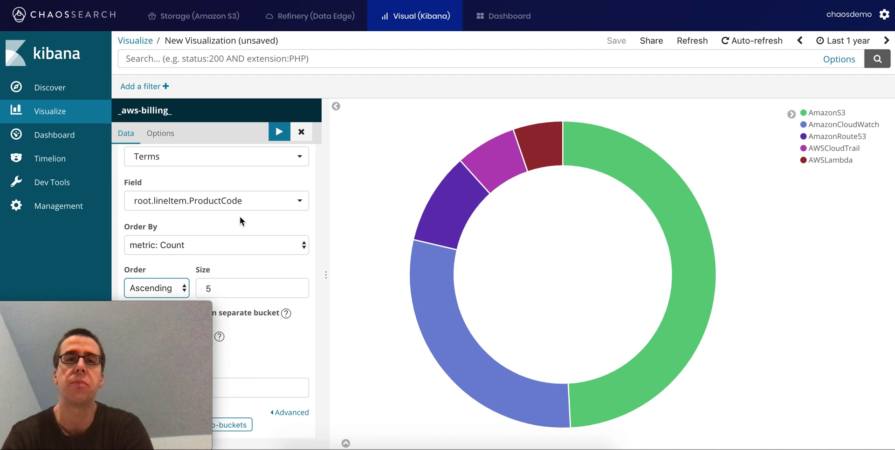
pyautogui.click(278, 133)
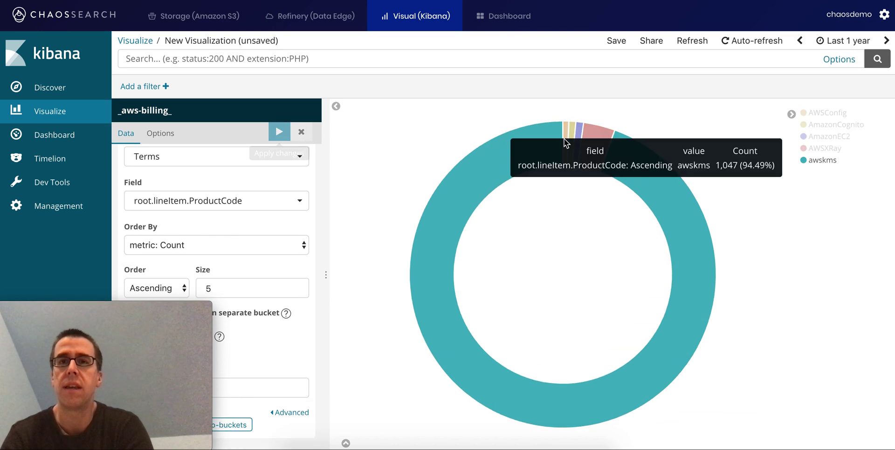
pyautogui.moveTo(566, 142)
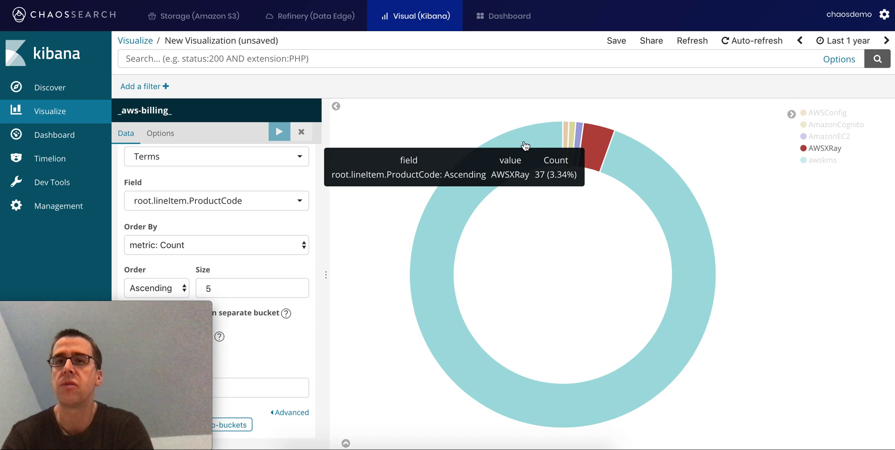
pyautogui.moveTo(526, 146)
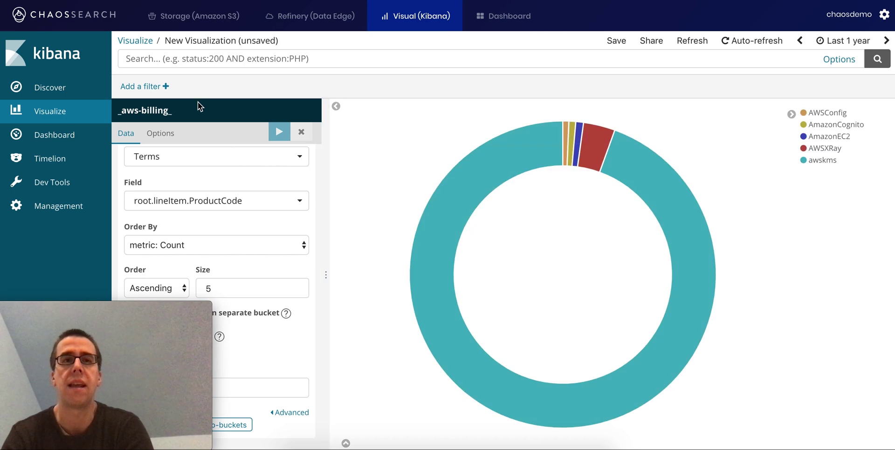
# - Leave the pie chart and start a new vertical bar visualization from the _aws-billing_ index
pyautogui.click(138, 42)
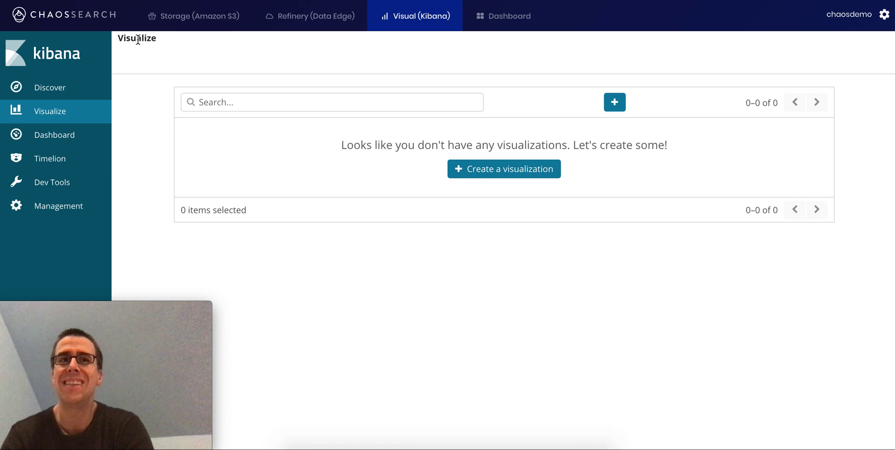
pyautogui.click(509, 176)
pyautogui.click(694, 176)
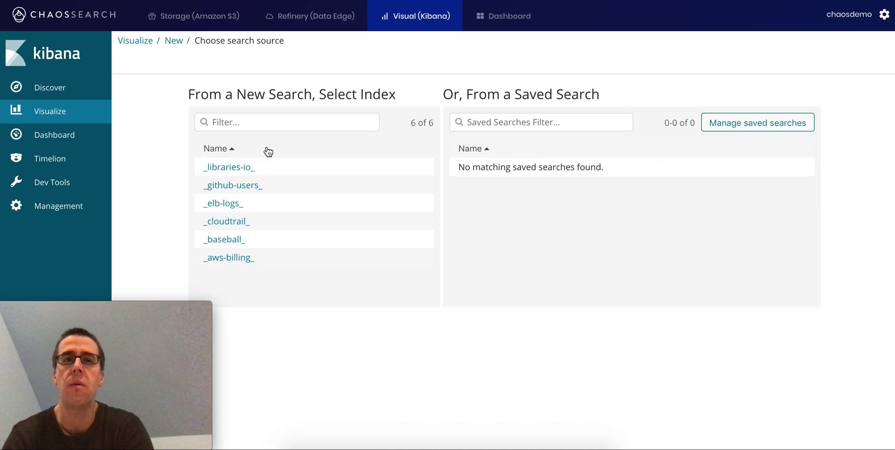
pyautogui.click(232, 262)
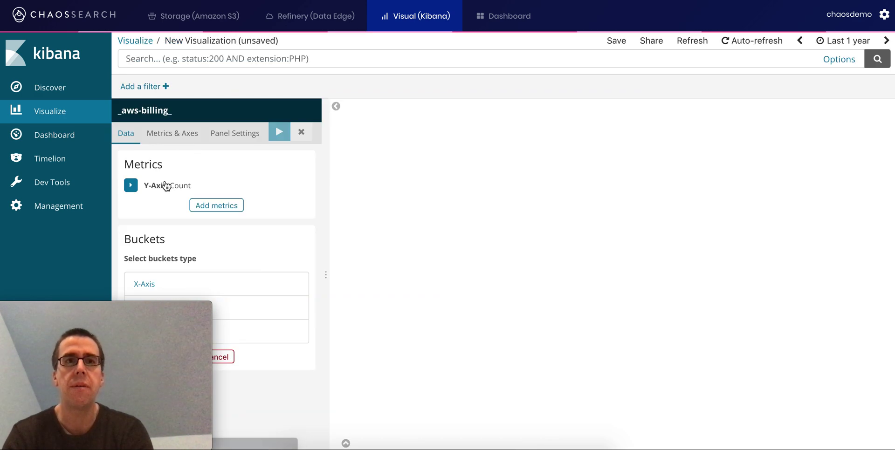
# - Set the Y-axis metric to the Sum of root.lineItem.BlendedCost
pyautogui.click(131, 185)
pyautogui.click(185, 224)
pyautogui.write('sum')
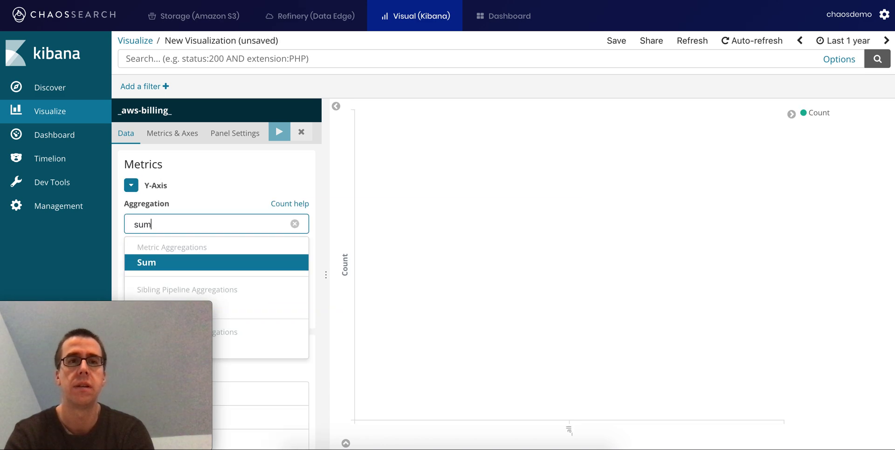
pyautogui.press('Return')
pyautogui.click(250, 270)
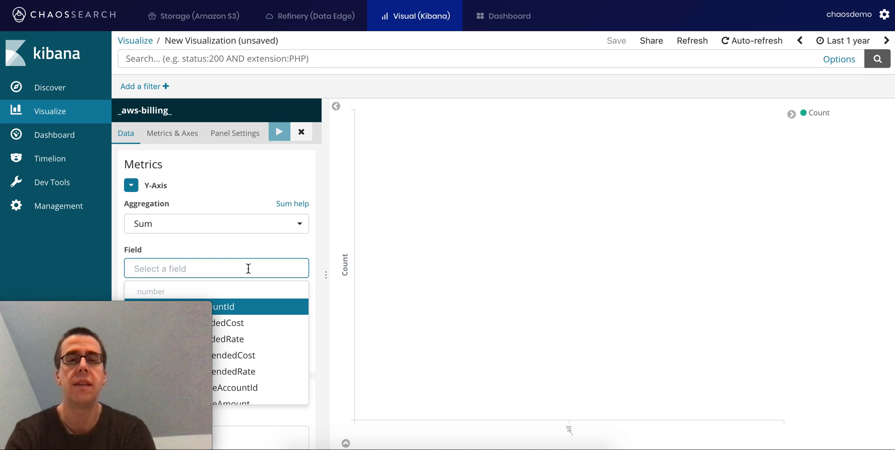
pyautogui.click(240, 323)
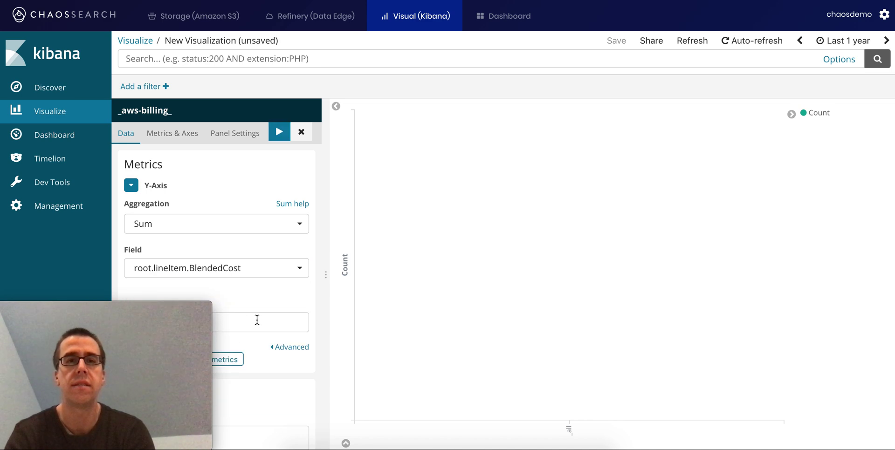
# - Add an X-axis Date Histogram bucket on root.lineItem.UsageStartDate and apply the changes
pyautogui.scroll(-2, 313, 299)
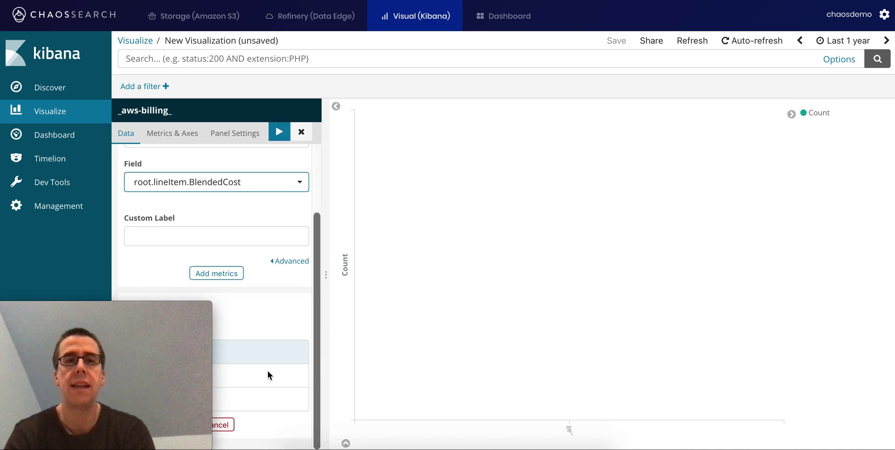
pyautogui.click(262, 343)
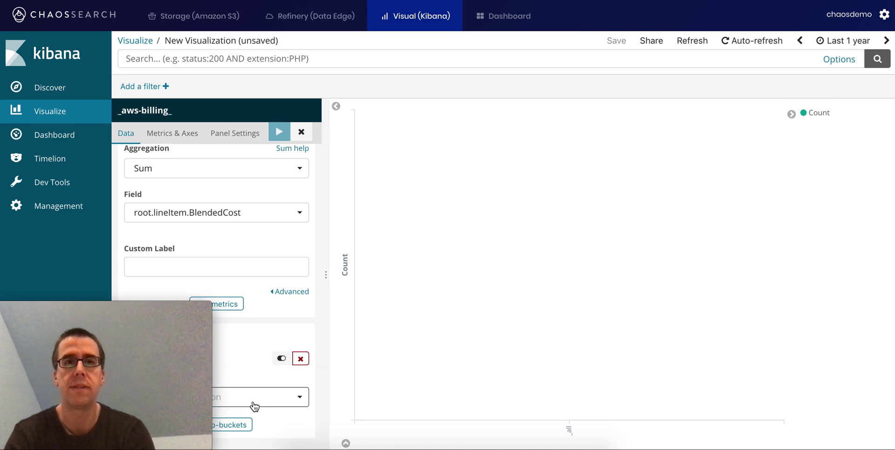
pyautogui.click(259, 366)
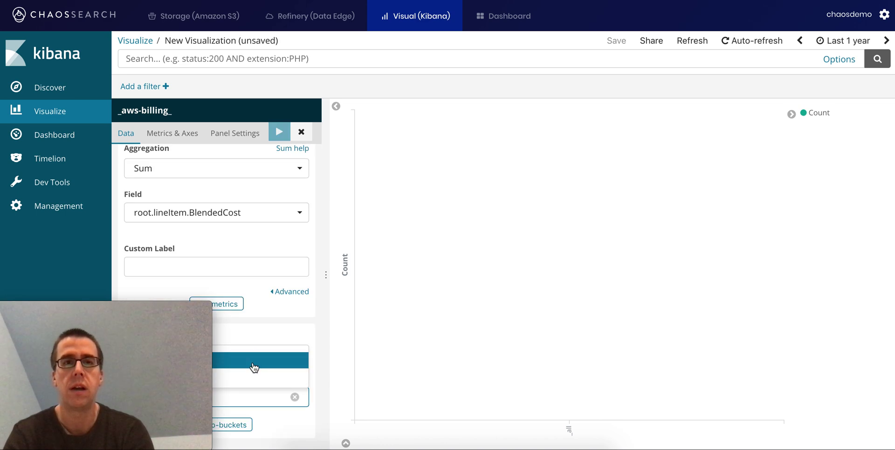
pyautogui.press('Return')
pyautogui.click(279, 132)
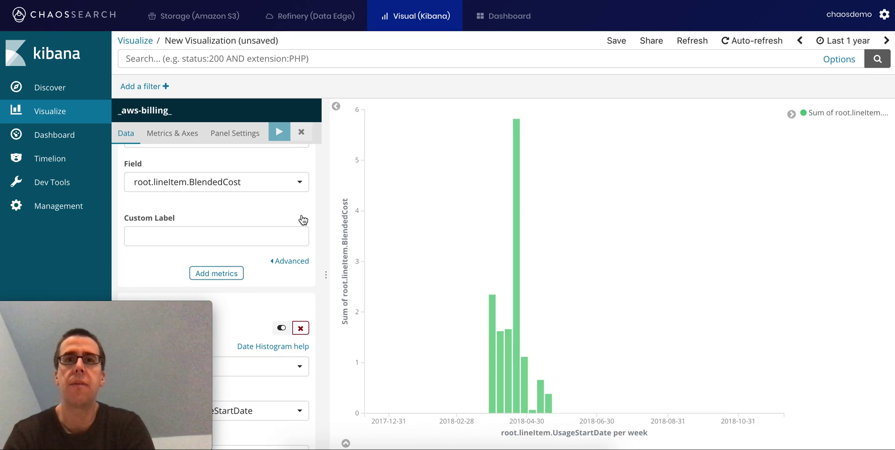
# - Narrow the time range on the bar chart to the cluster of bars, about March 19th to June 1st 2018
pyautogui.moveTo(507, 351)
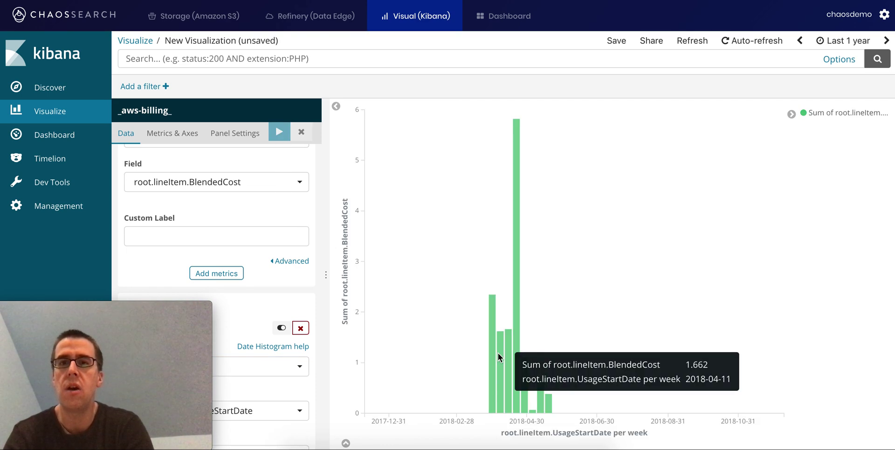
pyautogui.moveTo(478, 357); pyautogui.dragTo(562, 359)
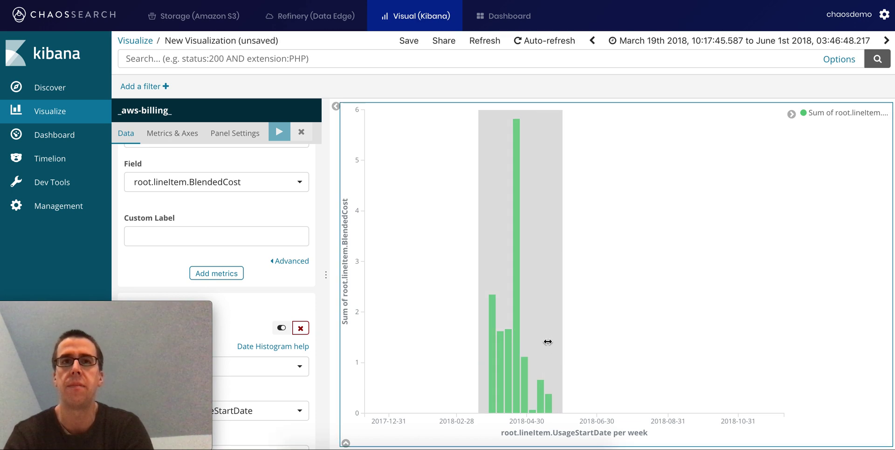
# - Add a Terms sub-bucket on root.lineItem.ProductCode below the X-axis date histogram
pyautogui.moveTo(592, 335)
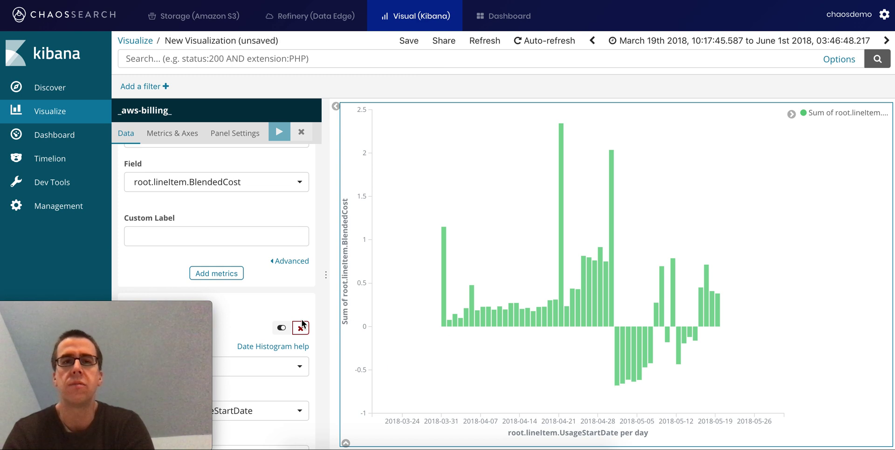
pyautogui.scroll(-5, 237, 308)
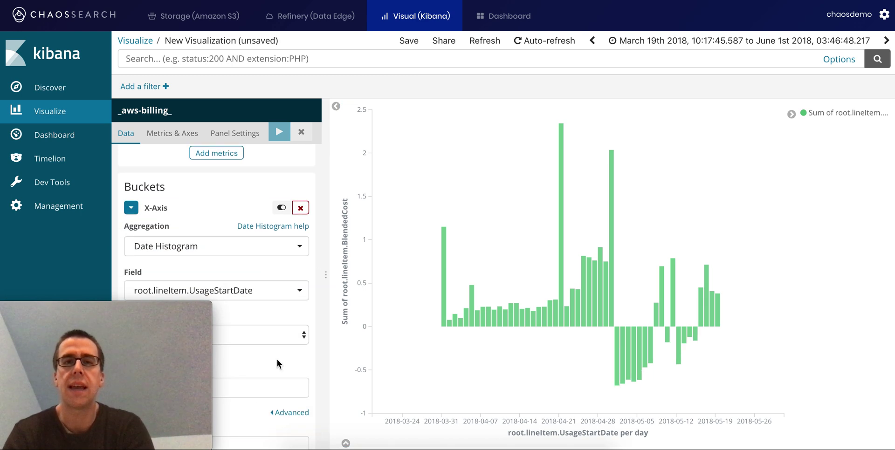
pyautogui.scroll(-3, 277, 359)
pyautogui.click(266, 377)
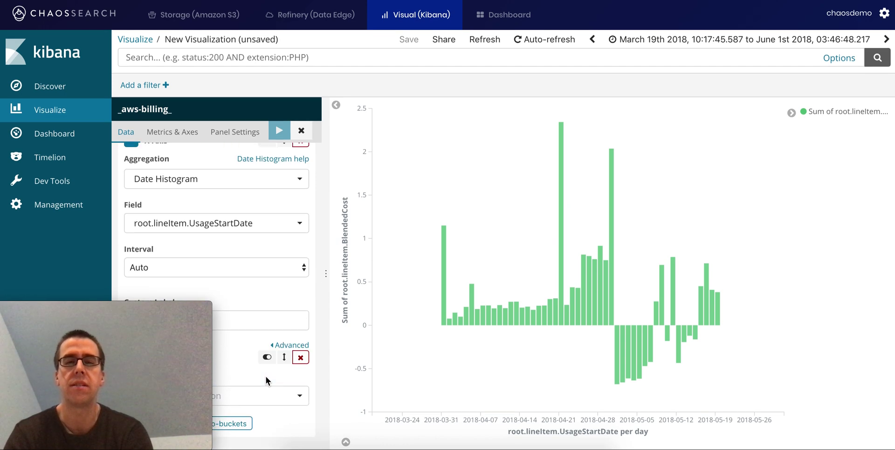
pyautogui.click(254, 402)
pyautogui.write('term')
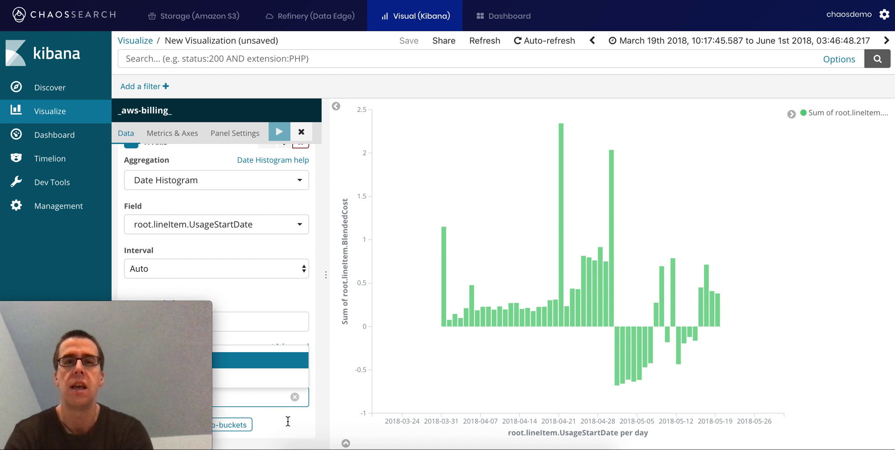
pyautogui.press('Return')
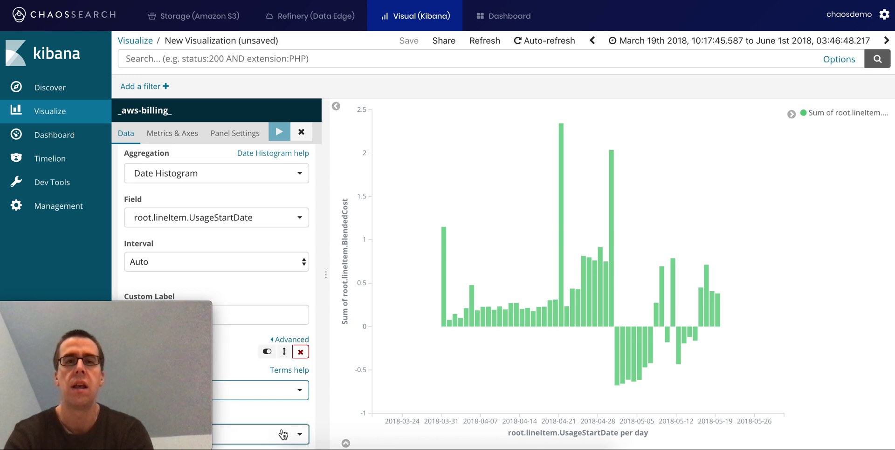
pyautogui.click(283, 434)
pyautogui.scroll(-1, 282, 427)
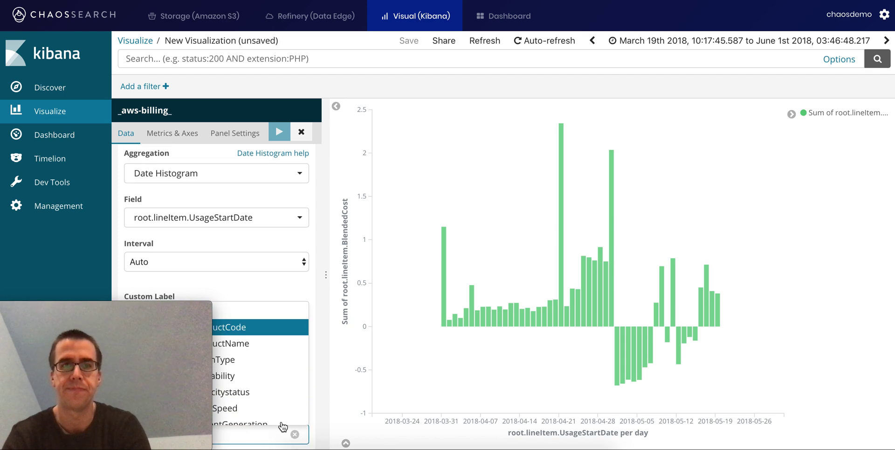
pyautogui.click(264, 327)
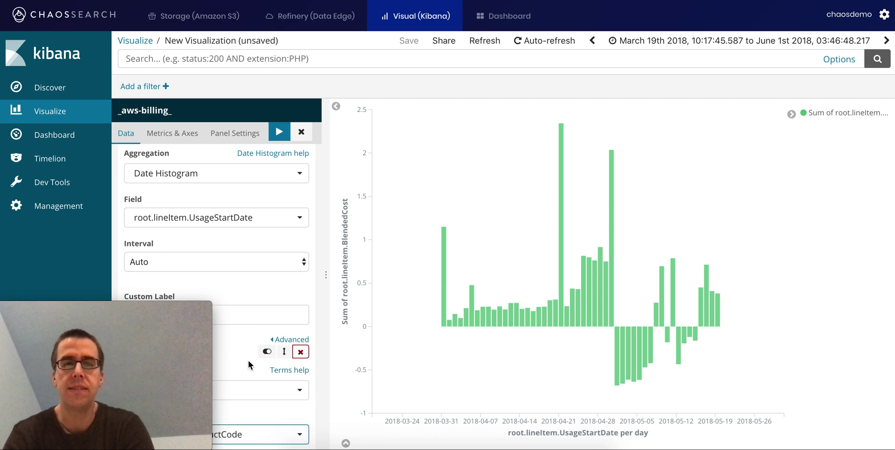
# - Set the size of the product code Terms sub-bucket to 100 and apply the changes to the chart
pyautogui.scroll(-5, 250, 356)
pyautogui.doubleClick(243, 283)
pyautogui.write('100')
pyautogui.click(279, 132)
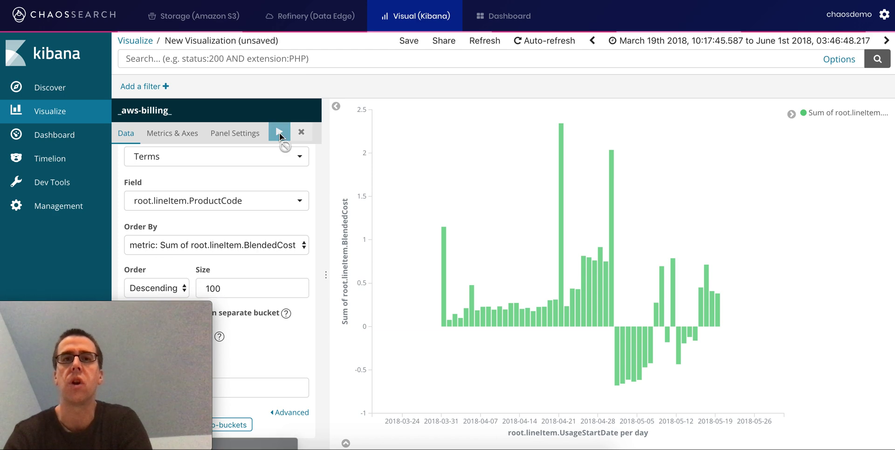